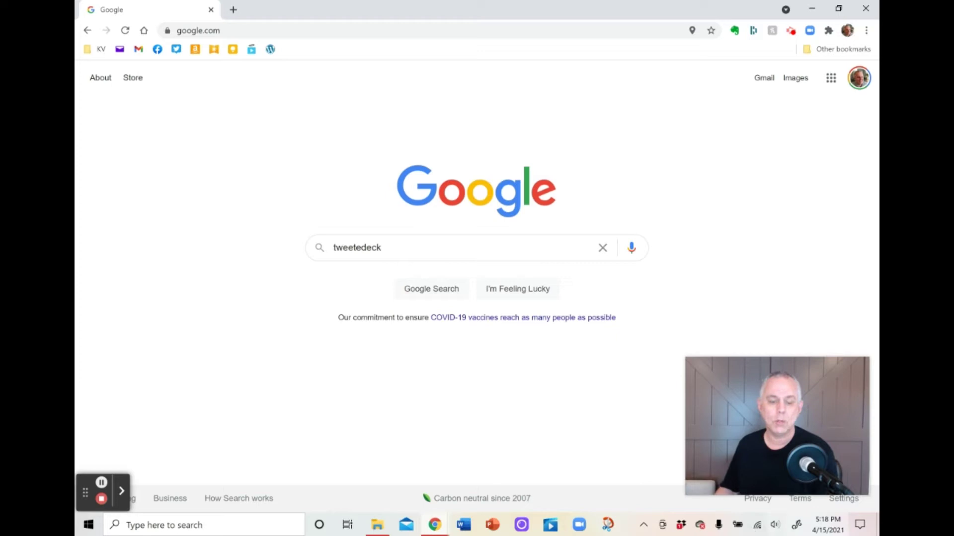
Step: Search Google for 'tweetdeck' and open tweetdeck.twitter.com from the results
left_click(403, 247)
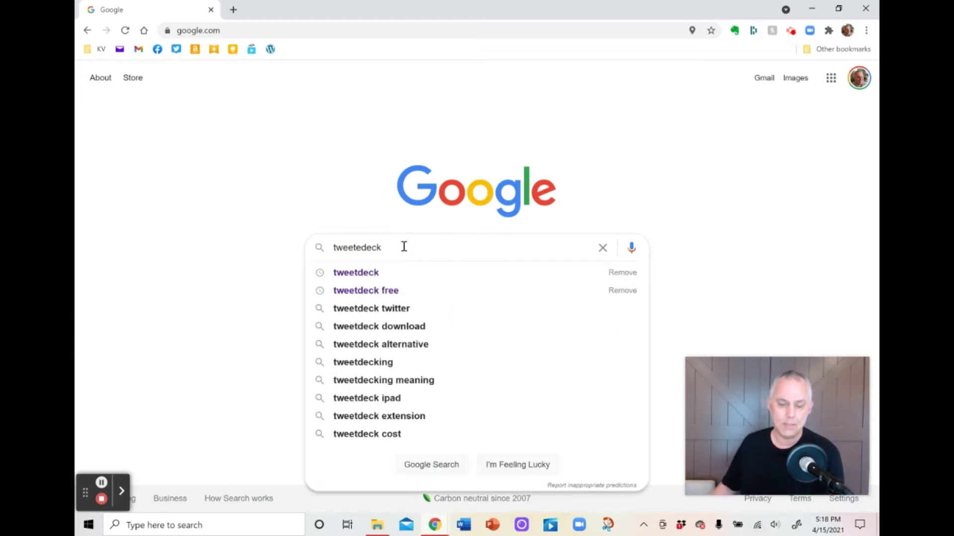
left_click(356, 272)
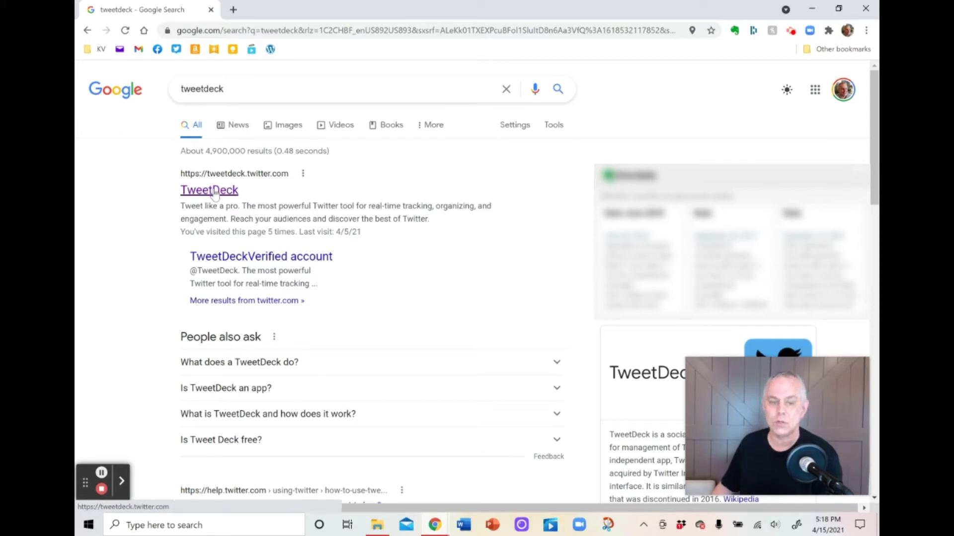
left_click(214, 194)
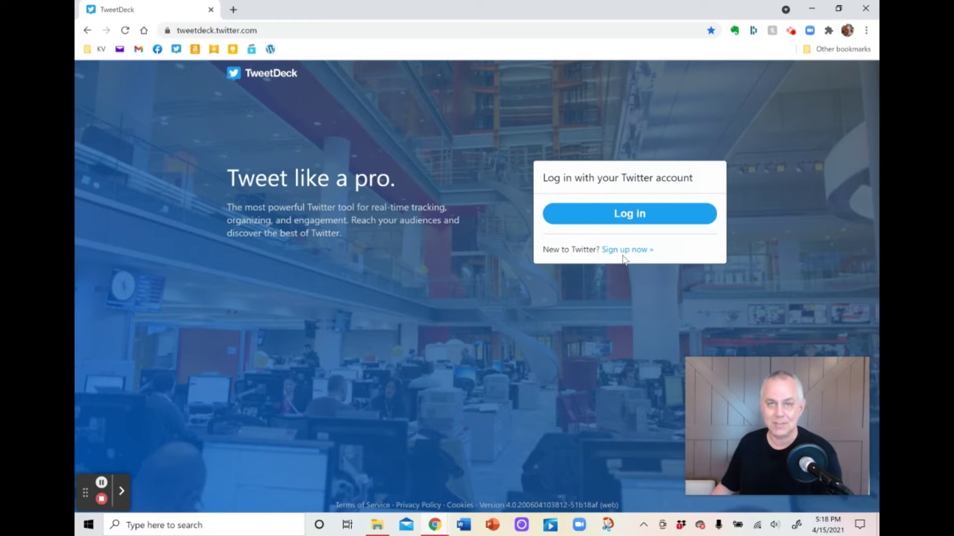
Step: Log in to TweetDeck with the saved Twitter account from the password manager
left_click(639, 216)
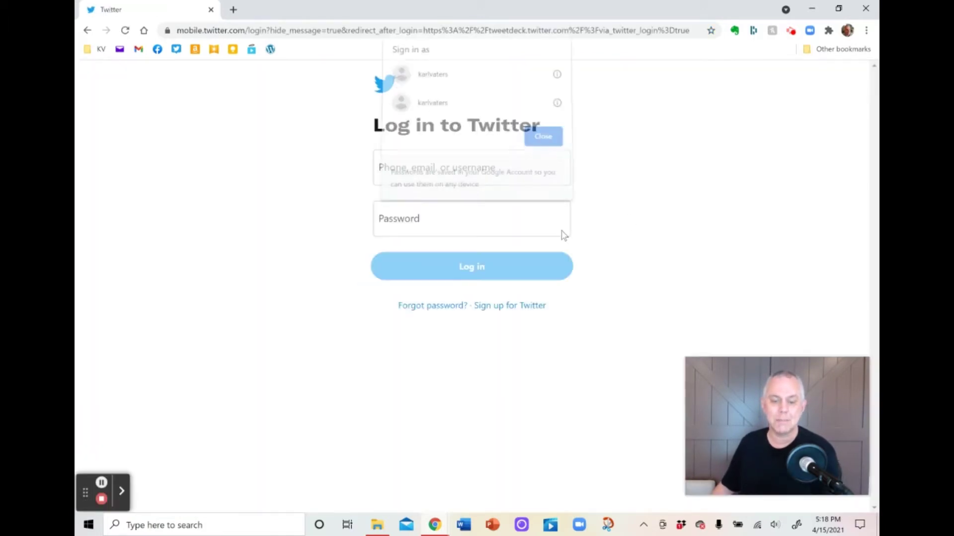
left_click(546, 146)
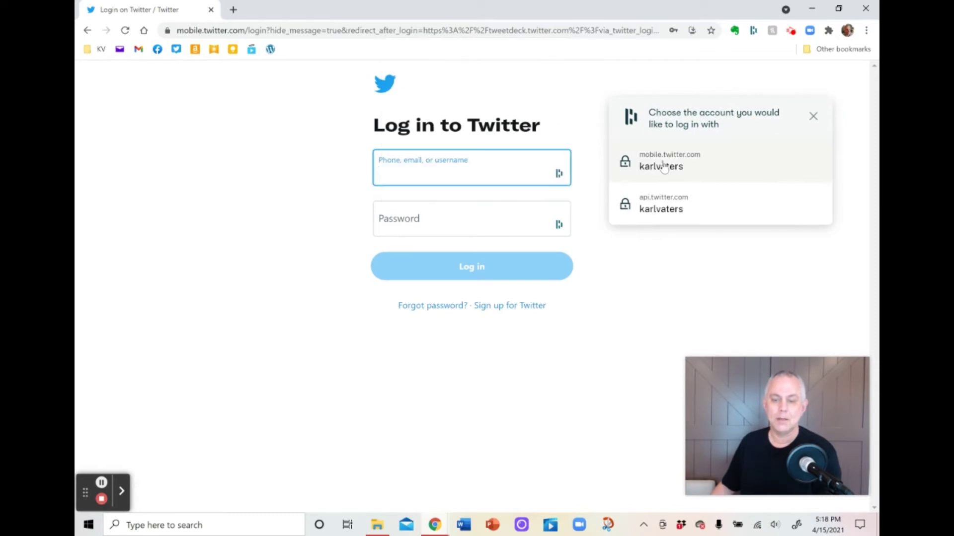
left_click(664, 165)
left_click(491, 267)
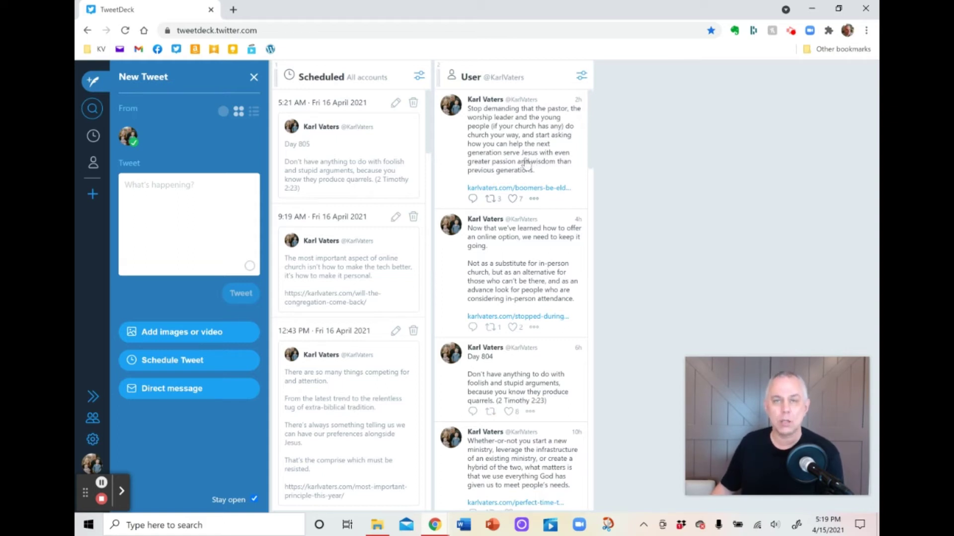
Step: Add a Notifications column to the dashboard and close the Add column dialog
left_click(93, 196)
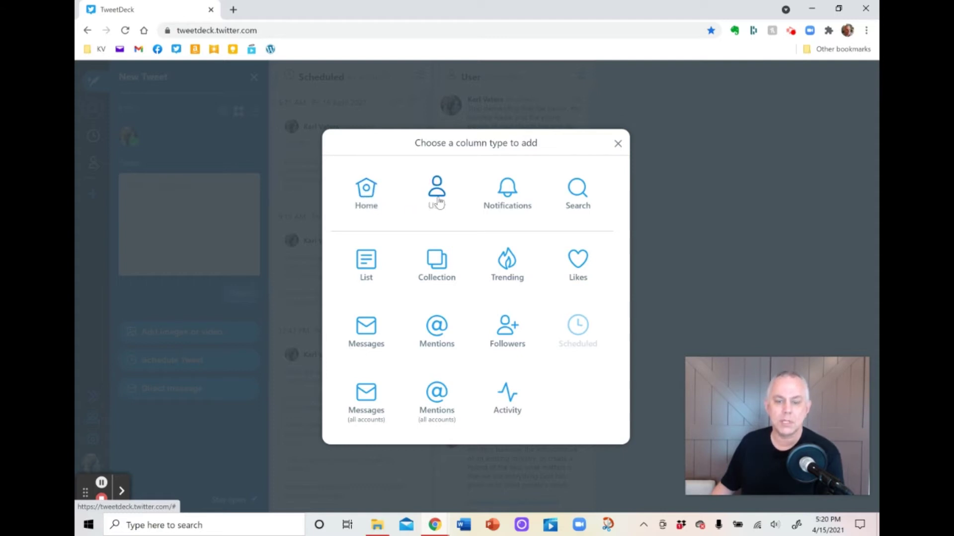
left_click(507, 193)
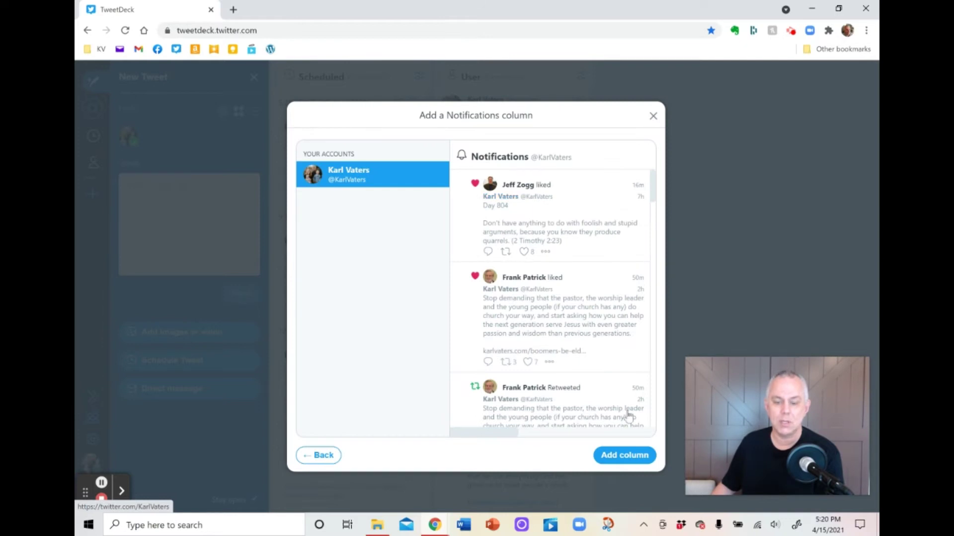
left_click(620, 455)
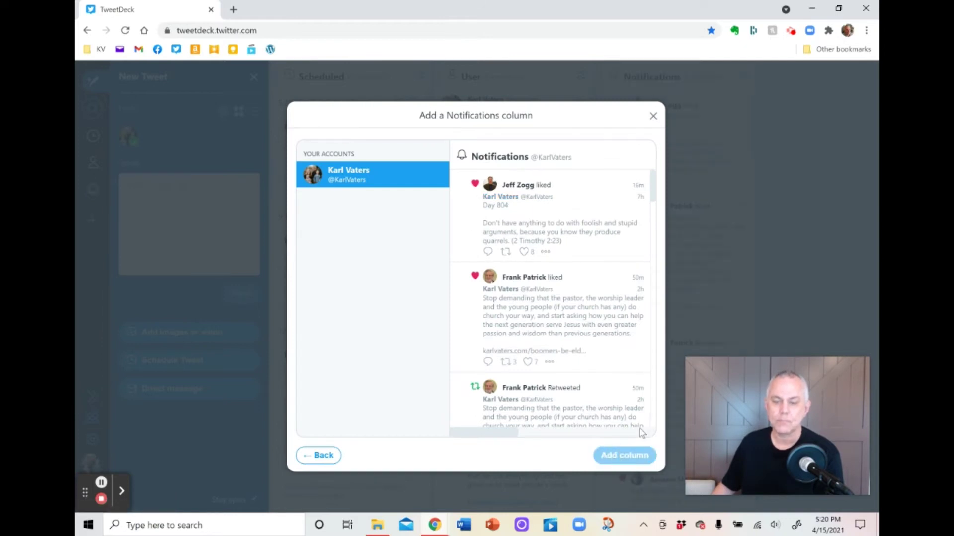
left_click(653, 115)
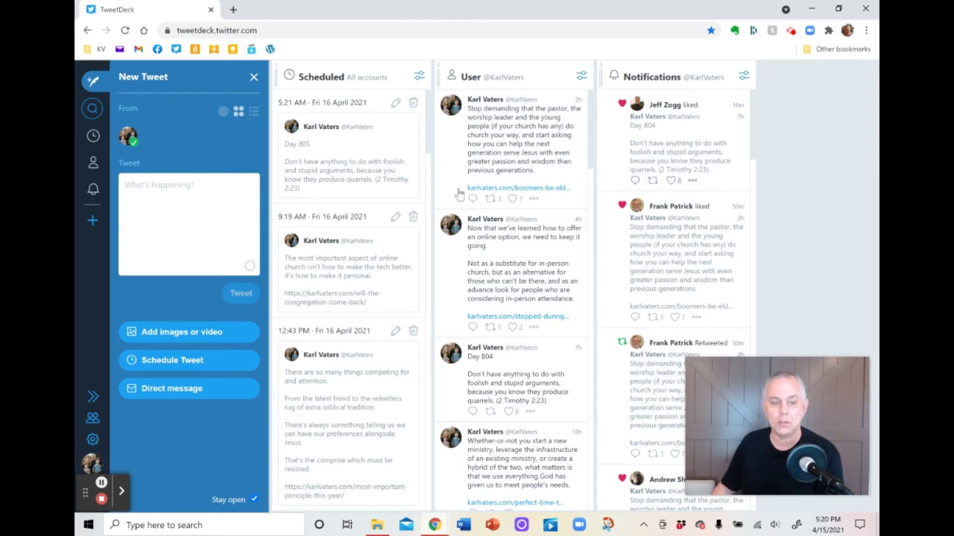
left_click(92, 220)
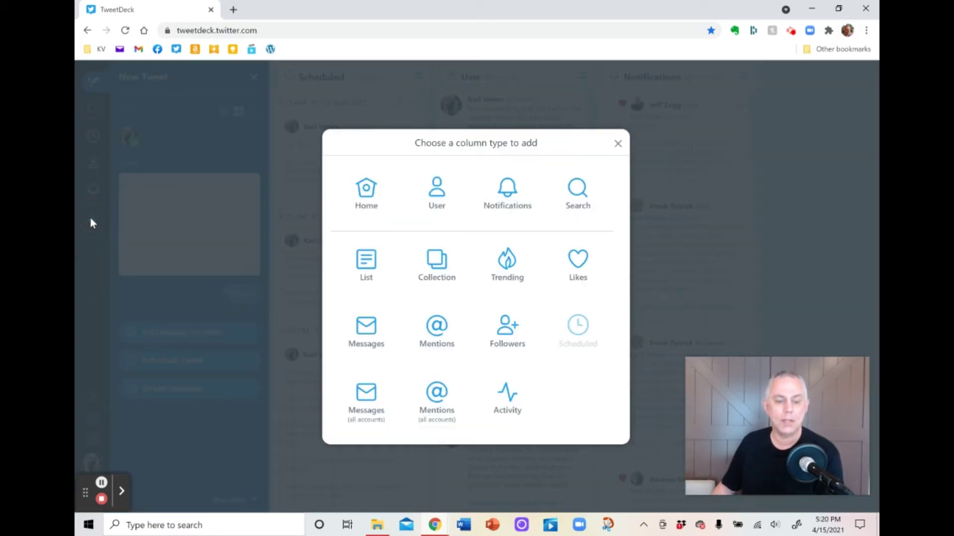
left_click(440, 262)
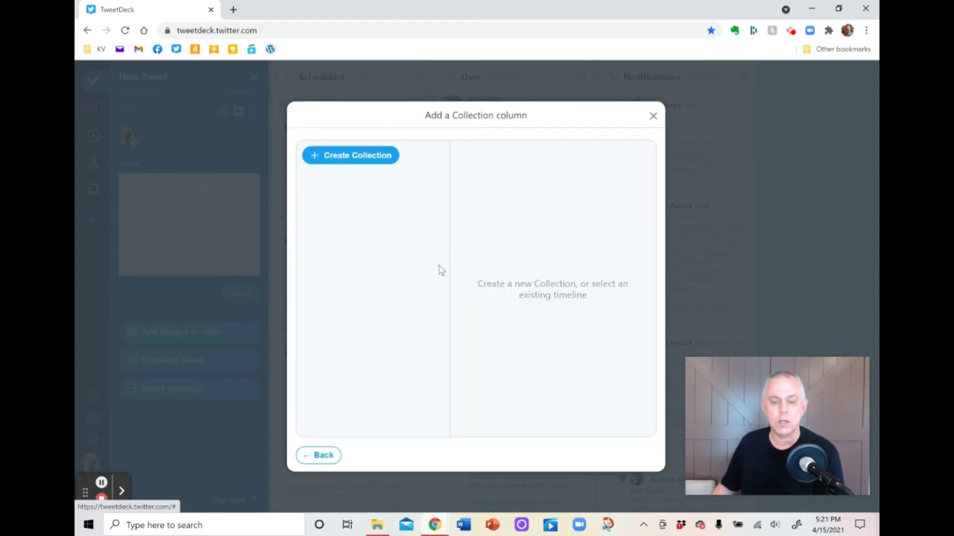
left_click(317, 156)
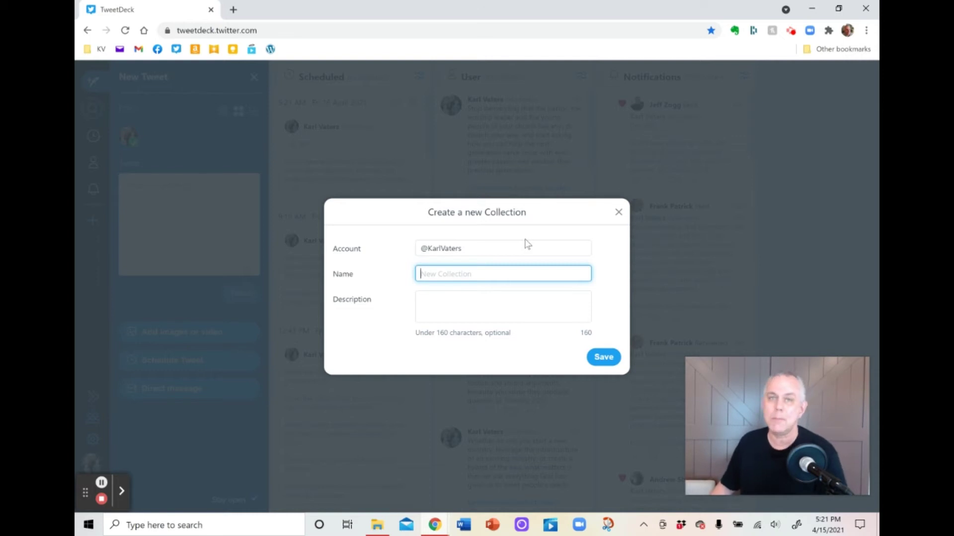
left_click(616, 213)
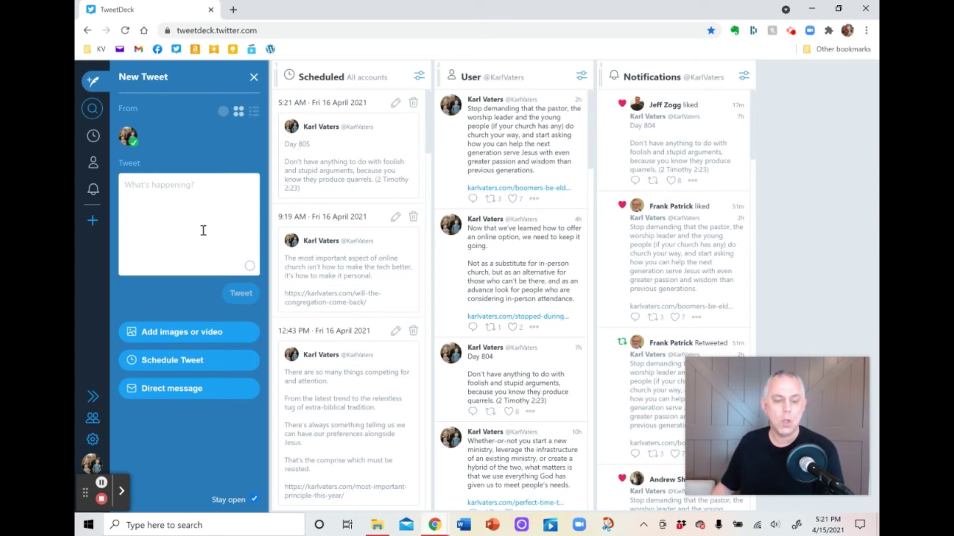
Step: Open the karlvaters.com post '10 Things Churches Stopped During Lockdowns (And 6 We Do)' in a new tab
left_click(233, 10)
left_click(102, 49)
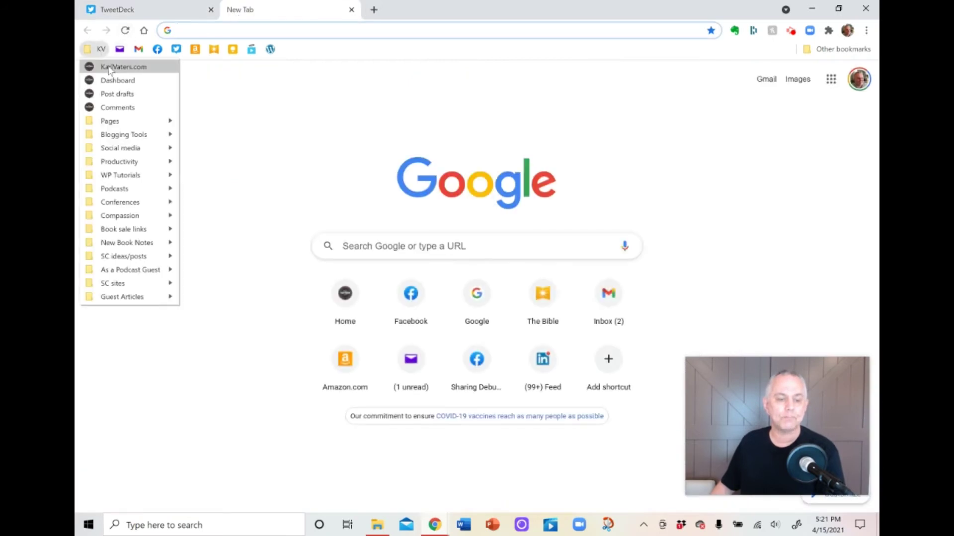
left_click(111, 66)
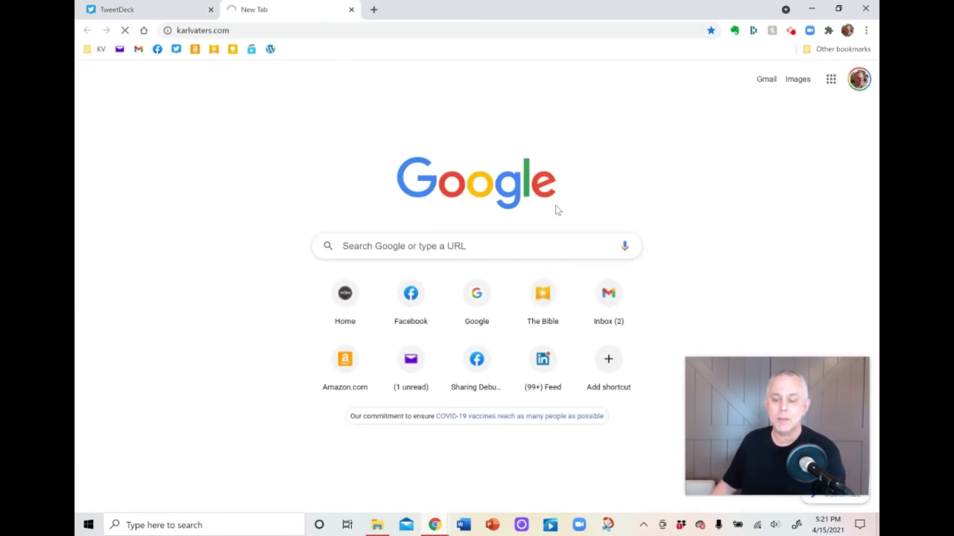
scroll(561, 229, "down", 15)
scroll(574, 239, "down", 3)
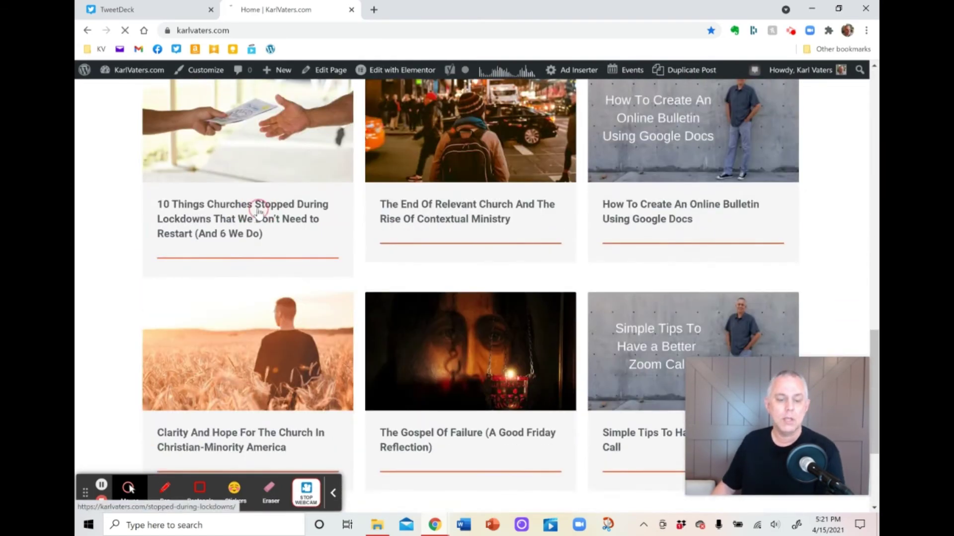
left_click(258, 211)
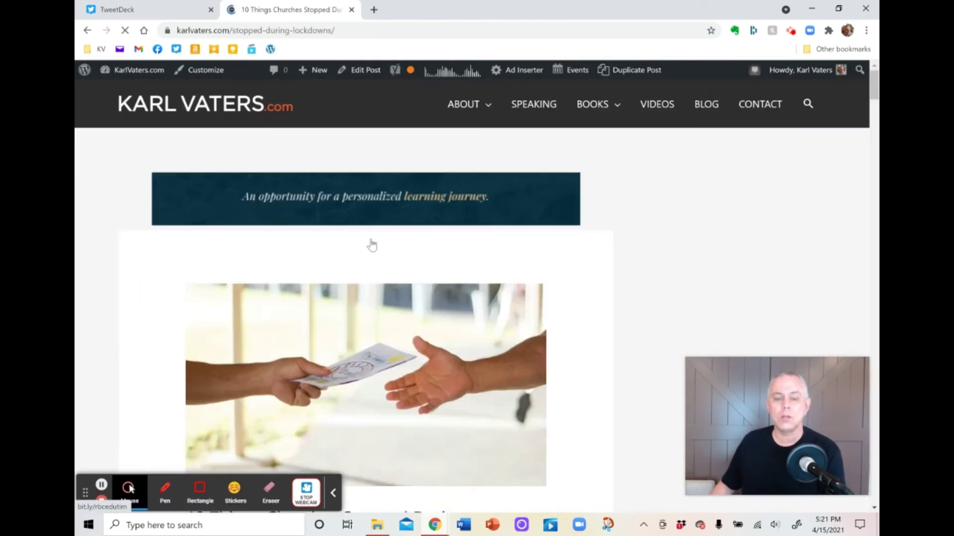
Step: Highlight the 'In-person services are an absolutely essential element' paragraph under 2. In-Person-Only Services
left_click(333, 493)
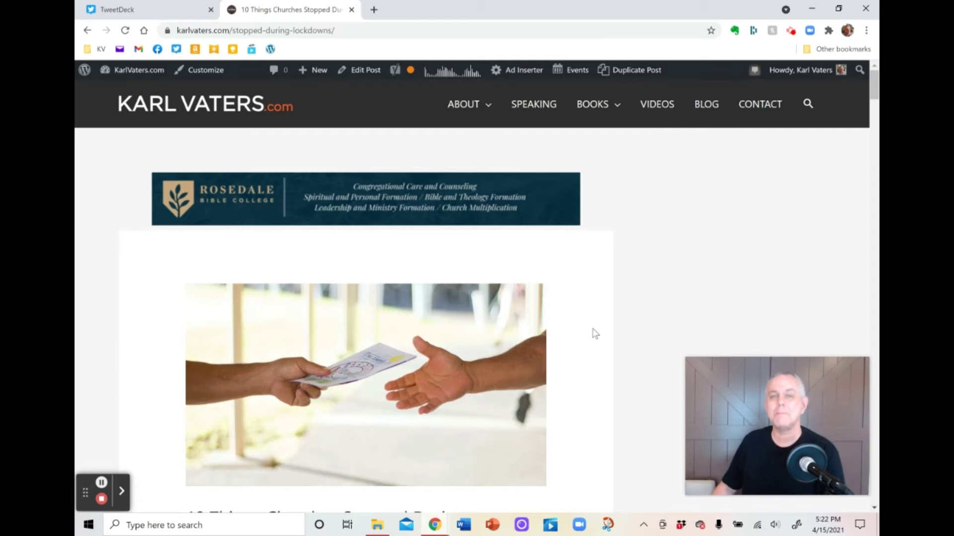
scroll(596, 334, "down", 1)
scroll(596, 333, "down", 10)
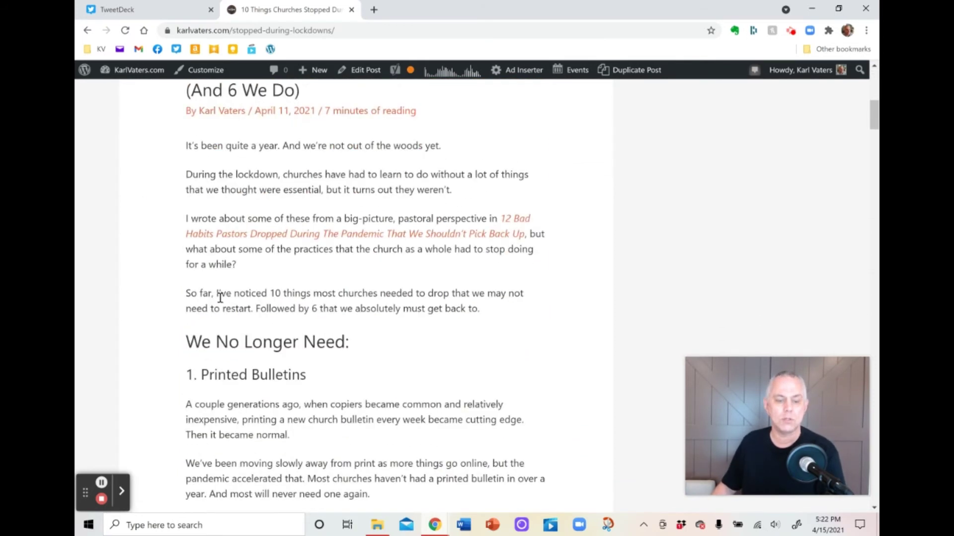
scroll(334, 330, "down", 2)
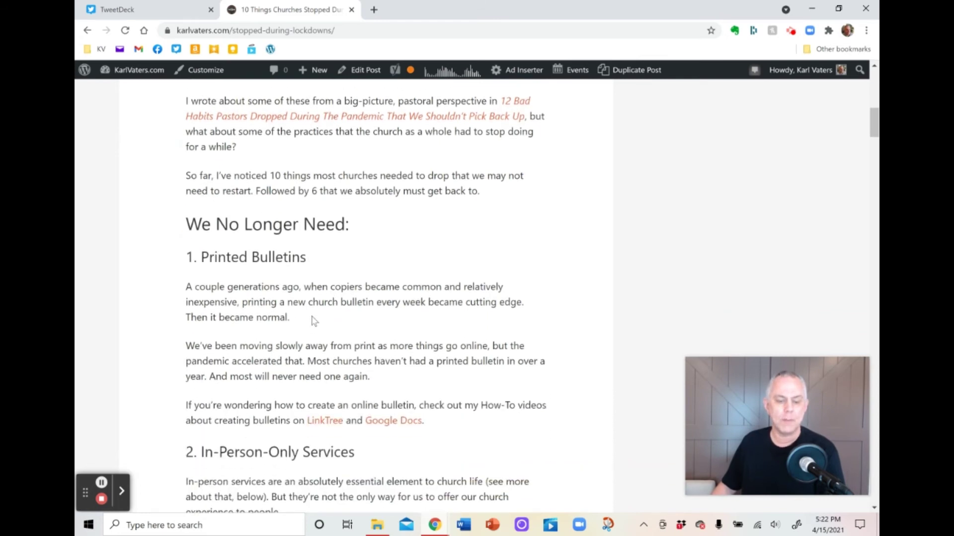
scroll(314, 320, "down", 3)
left_click(298, 337)
left_click_drag(274, 331, 179, 305)
Step: Copy the In-person services paragraph and paste it into the TweetDeck tweet box, adding blank lines
right_click(203, 311)
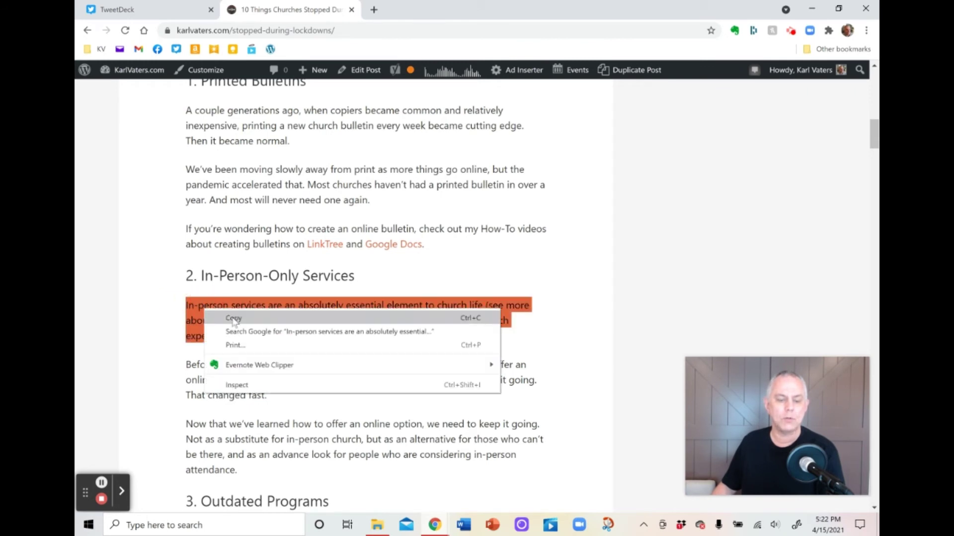
left_click(233, 320)
left_click(120, 9)
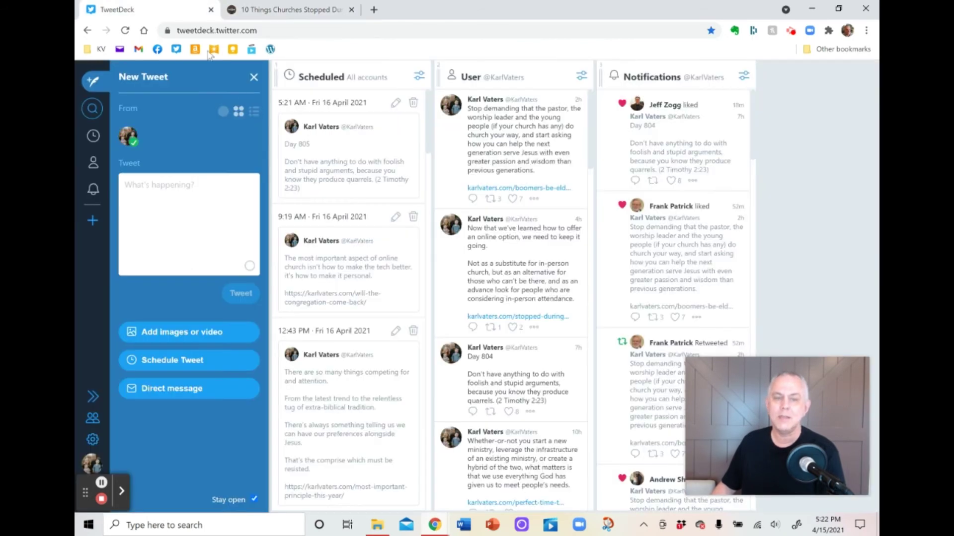
left_click(149, 192)
right_click(151, 191)
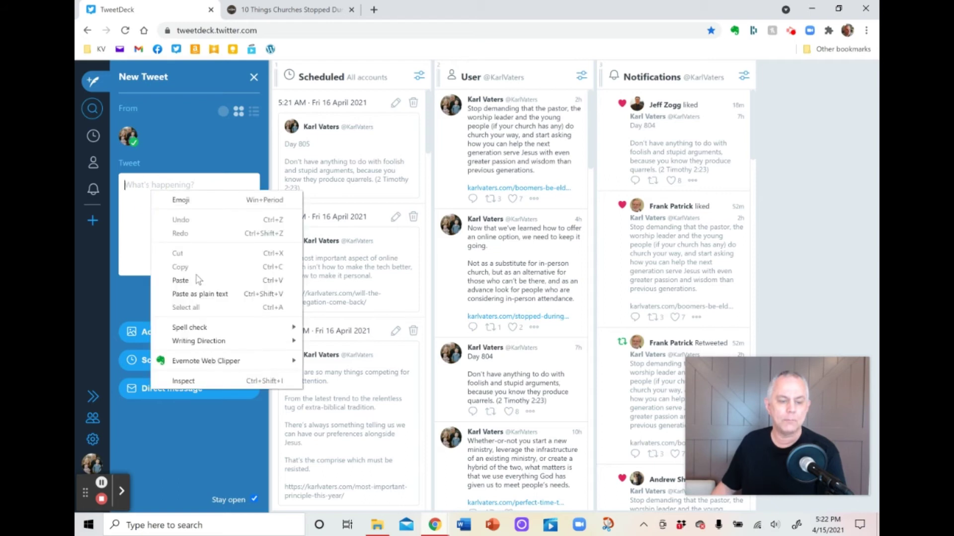
left_click(197, 280)
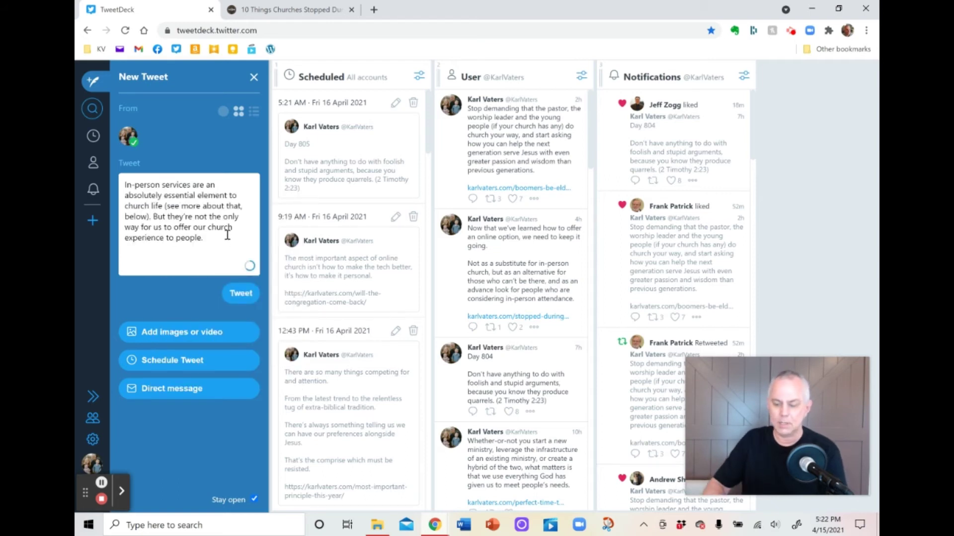
key("Return")
key("Return")
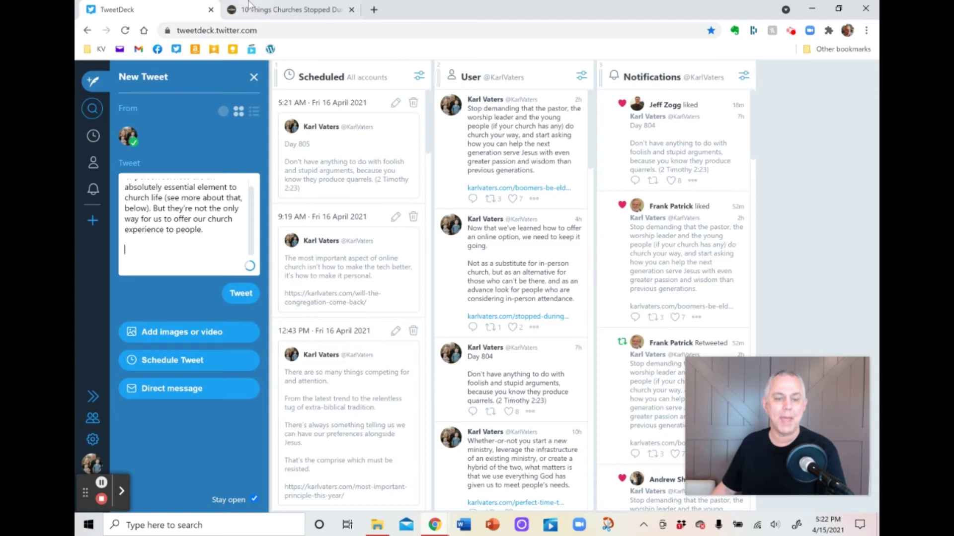
left_click(250, 6)
left_click(350, 29)
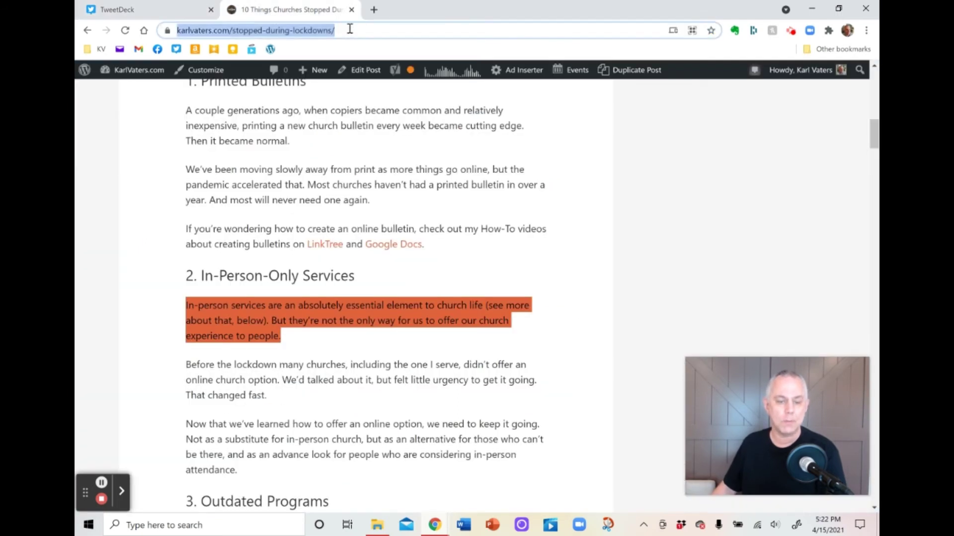
right_click(315, 34)
left_click(376, 110)
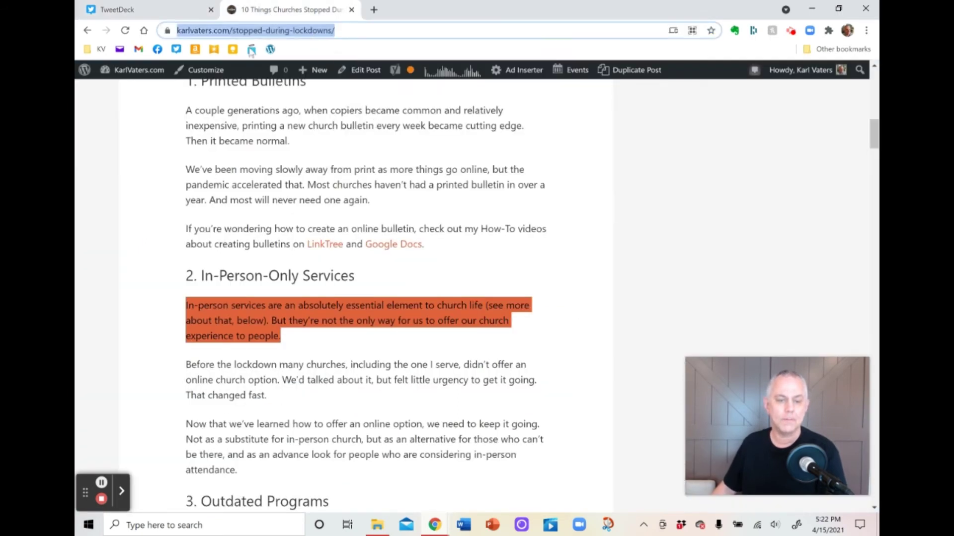
left_click(118, 10)
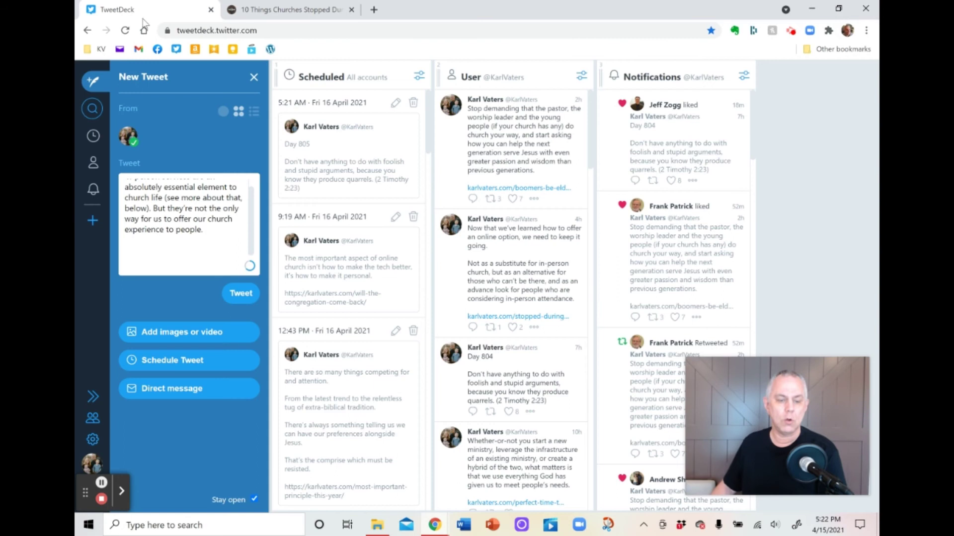
right_click(154, 247)
left_click(204, 340)
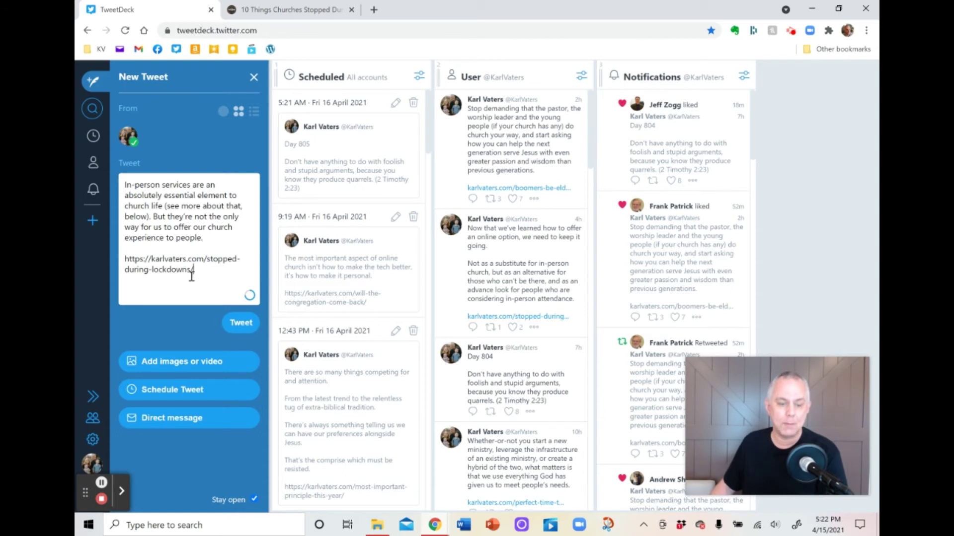
Step: Schedule the draft for Thursday 22 April 2021 at 5:42 AM
left_click(203, 392)
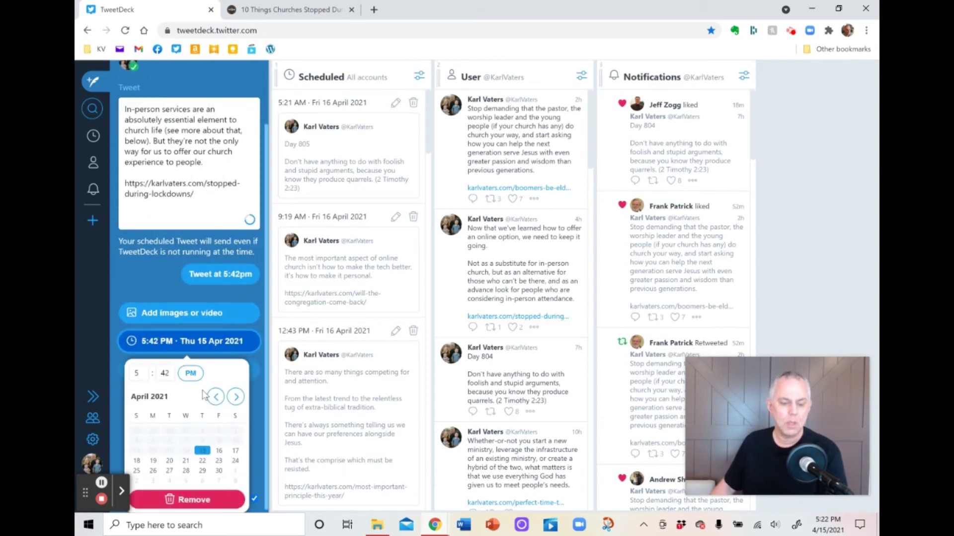
left_click(236, 397)
left_click(236, 397)
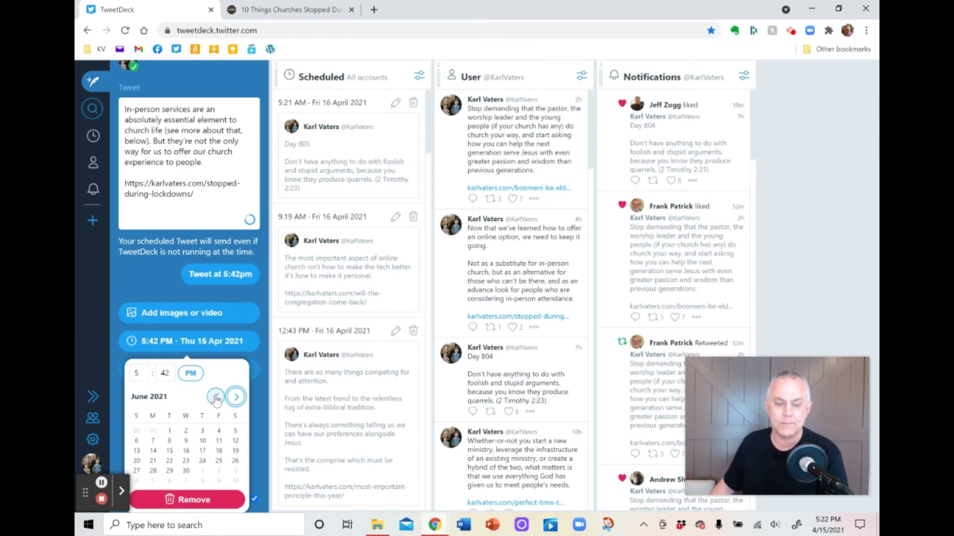
left_click(216, 397)
left_click(216, 398)
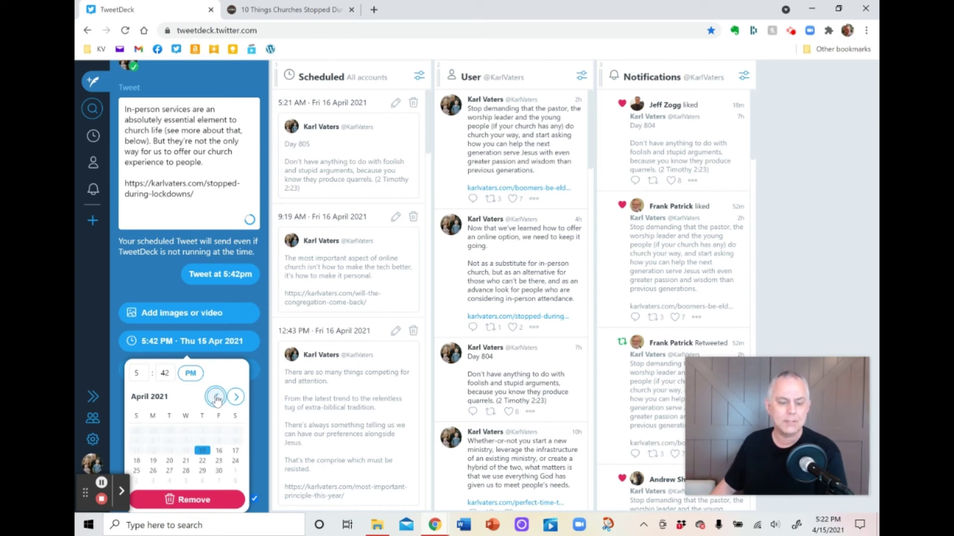
left_click(203, 461)
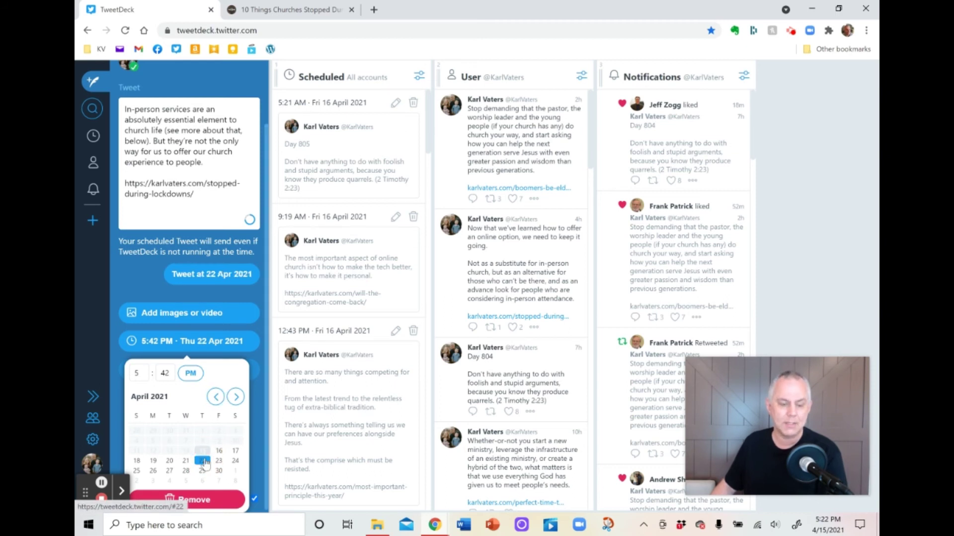
left_click(142, 373)
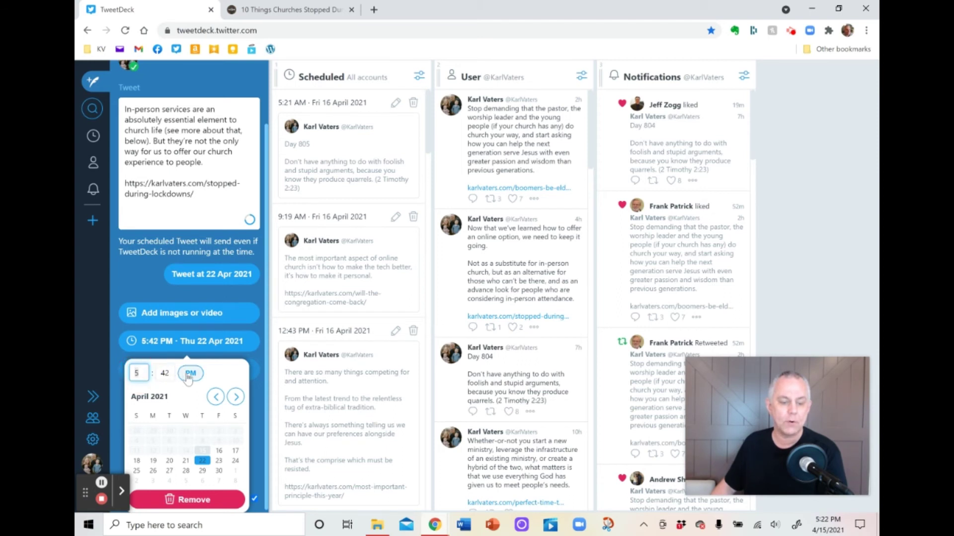
left_click(191, 373)
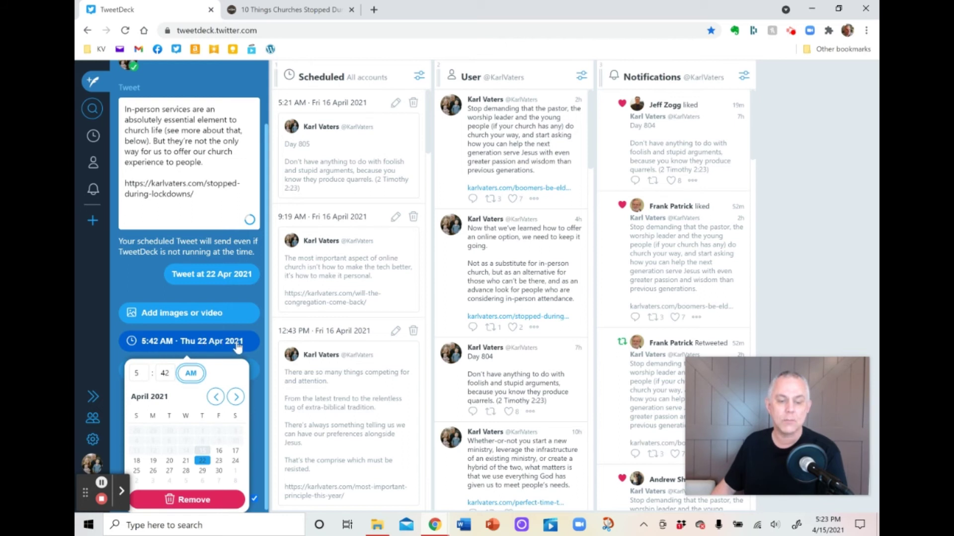
Step: Confirm with the 'Tweet at 22 Apr 2021' button to schedule the tweet
left_click(226, 277)
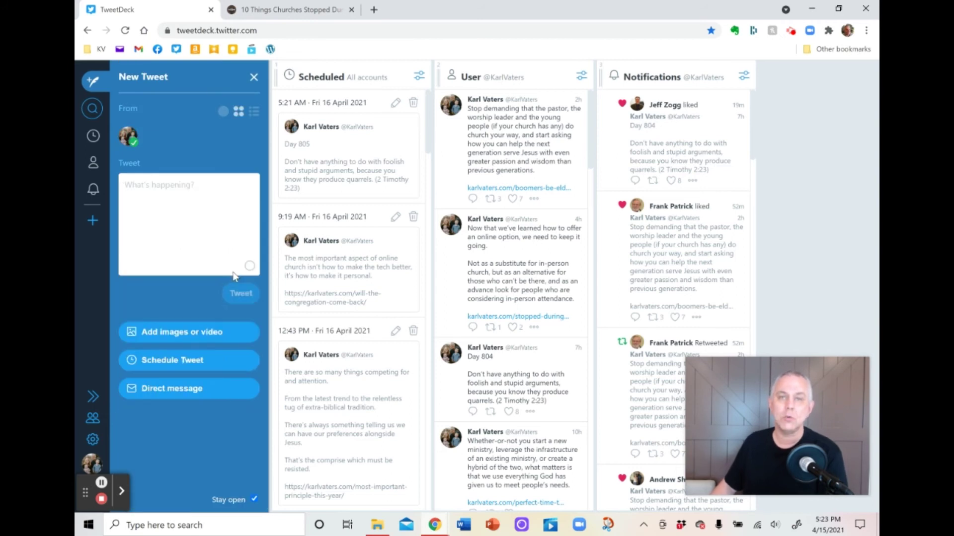